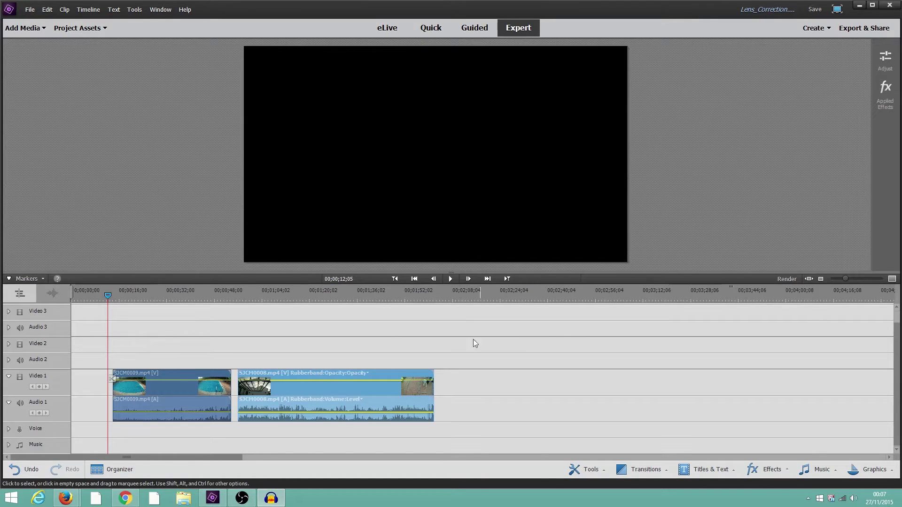
Play the timeline to preview the fisheye-bulged action-cam footage
left_click(450, 280)
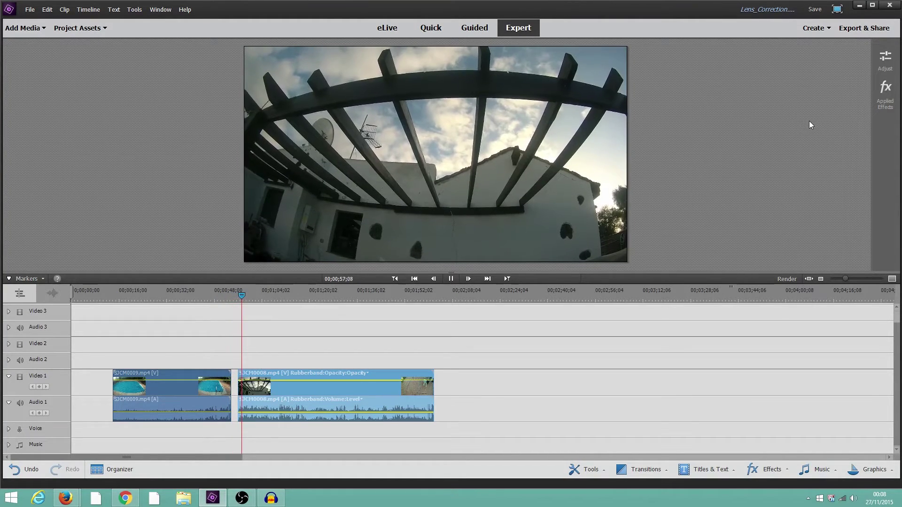
Stop playback and bring up the Distort video effects list, including Lens Distortion
left_click(640, 479)
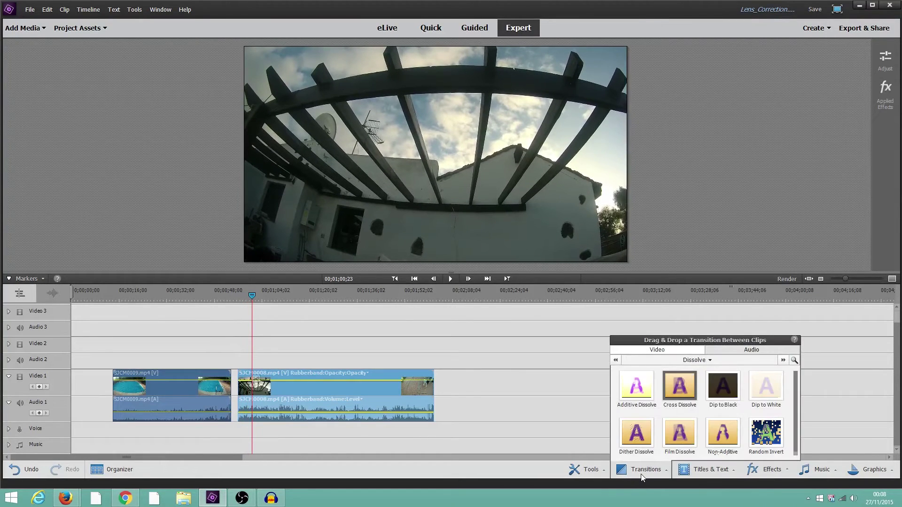
left_click(643, 477)
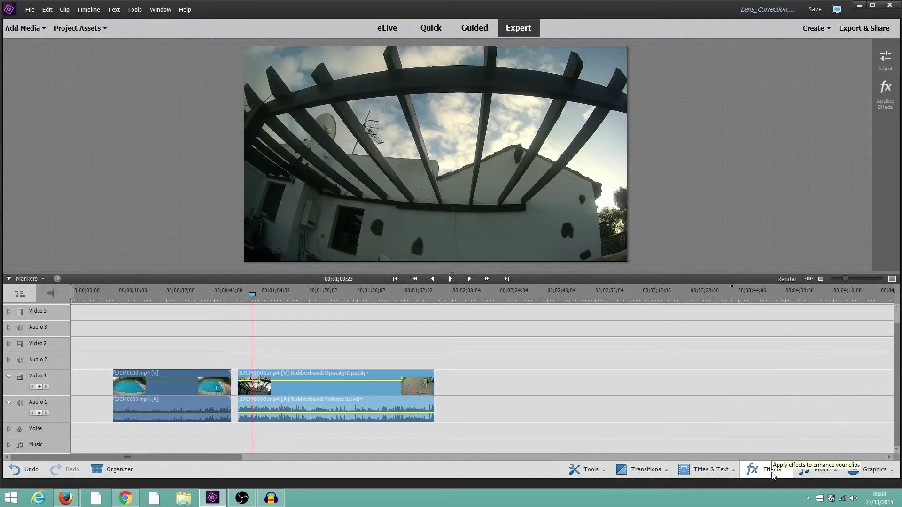
left_click(772, 472)
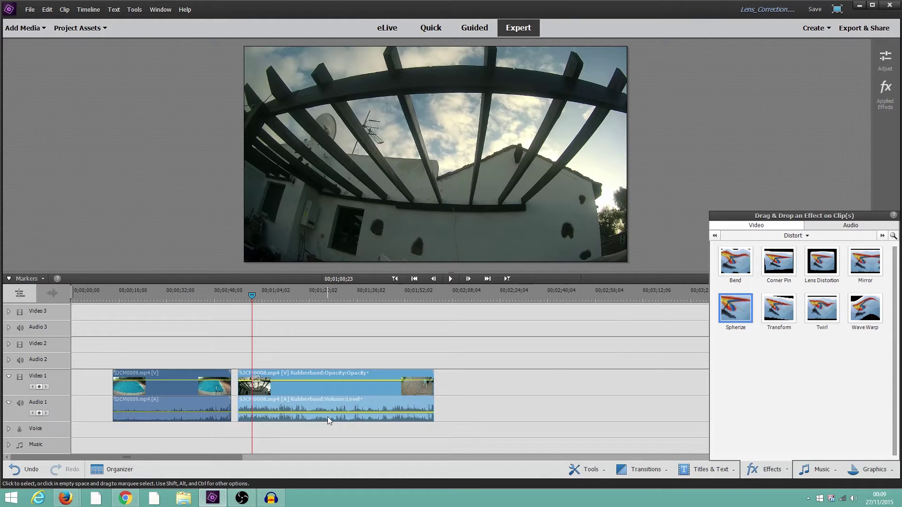
Drag Lens Distortion onto both Video 1 clips, SJCM0009 and SJCM0008
left_click_drag(249, 298, 126, 314)
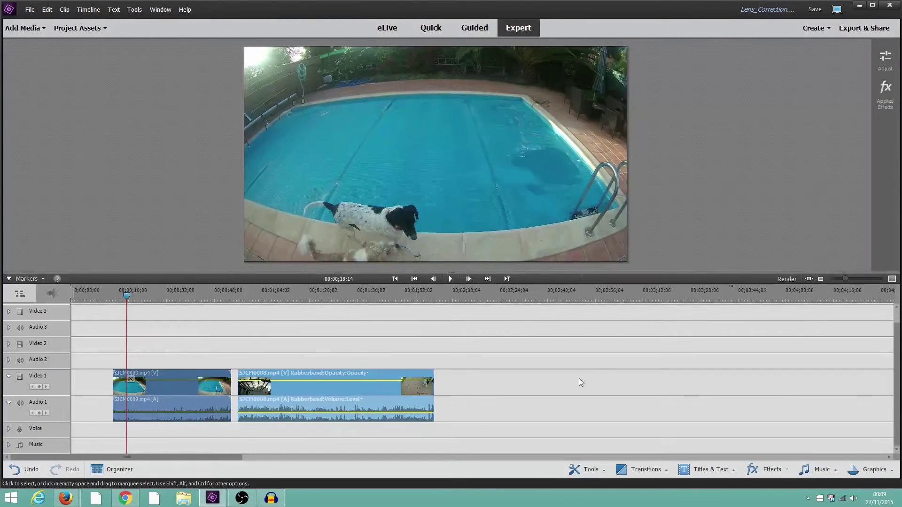
left_click(766, 471)
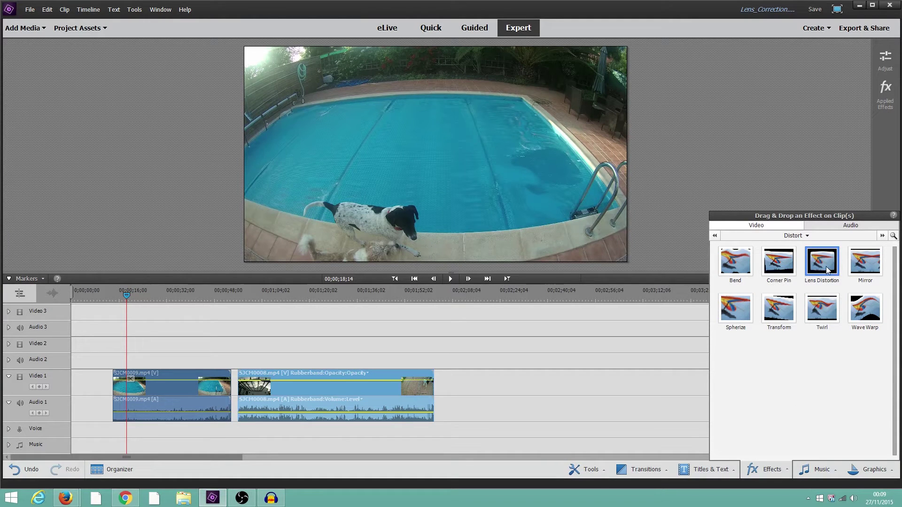
left_click_drag(826, 269, 192, 387)
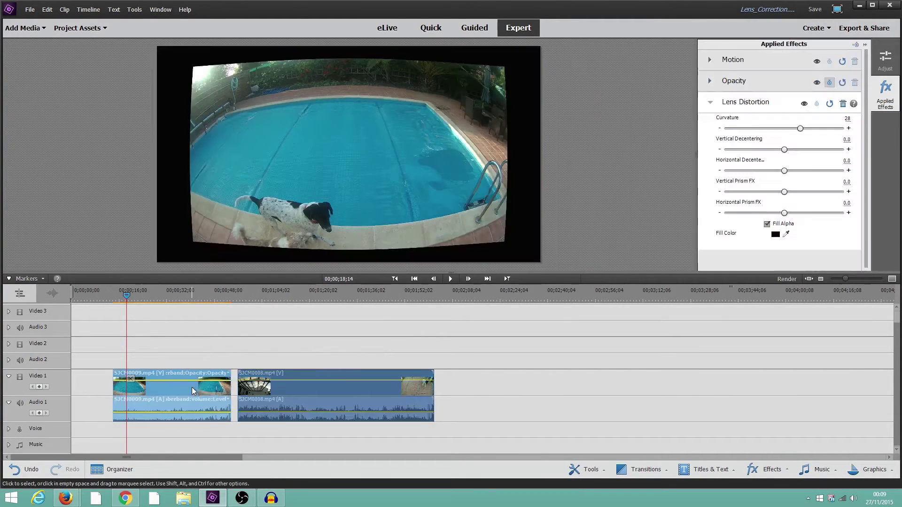
left_click(767, 469)
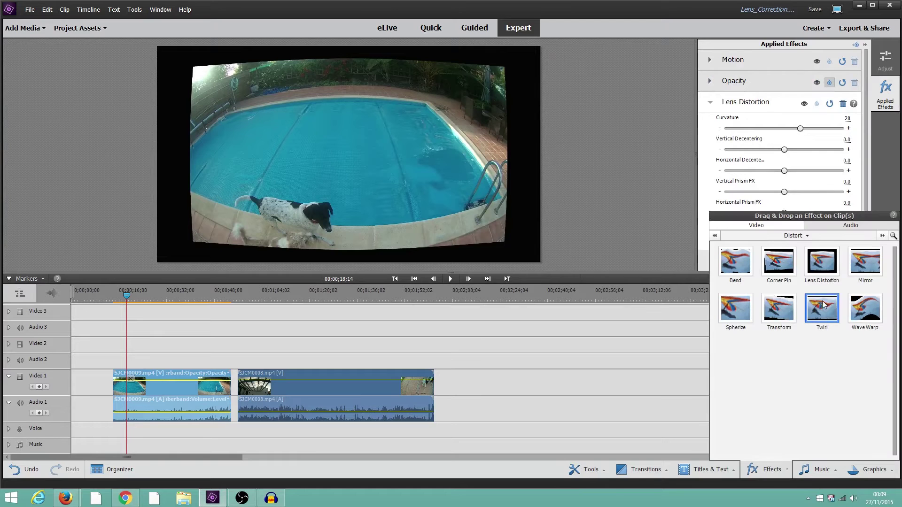
left_click_drag(826, 274, 396, 388)
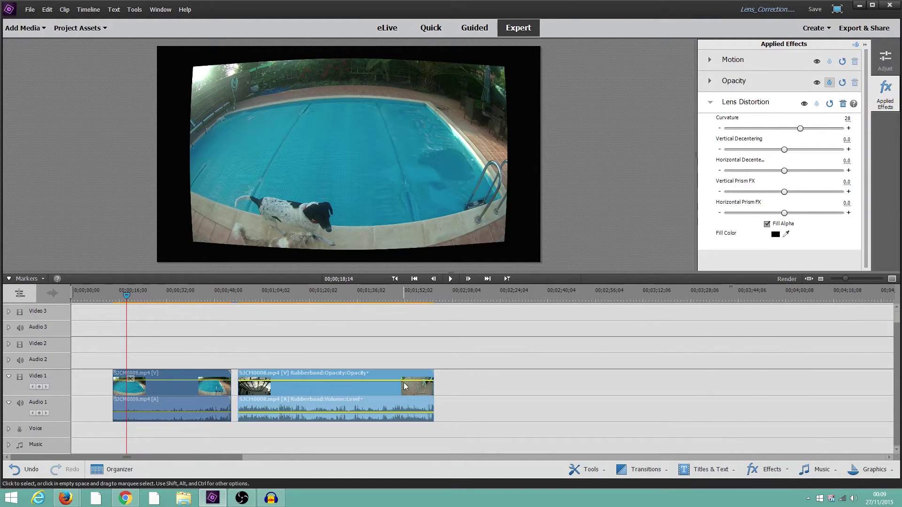
On clip SJCM0009, change the Lens Distortion Curvature from 28 to -28
left_click(164, 378)
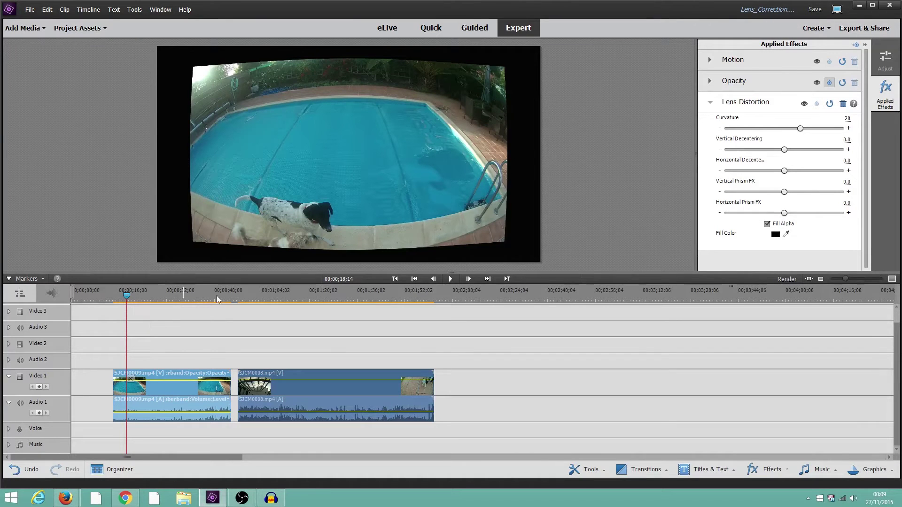
left_click(886, 94)
left_click(886, 94)
left_click_drag(800, 129, 773, 138)
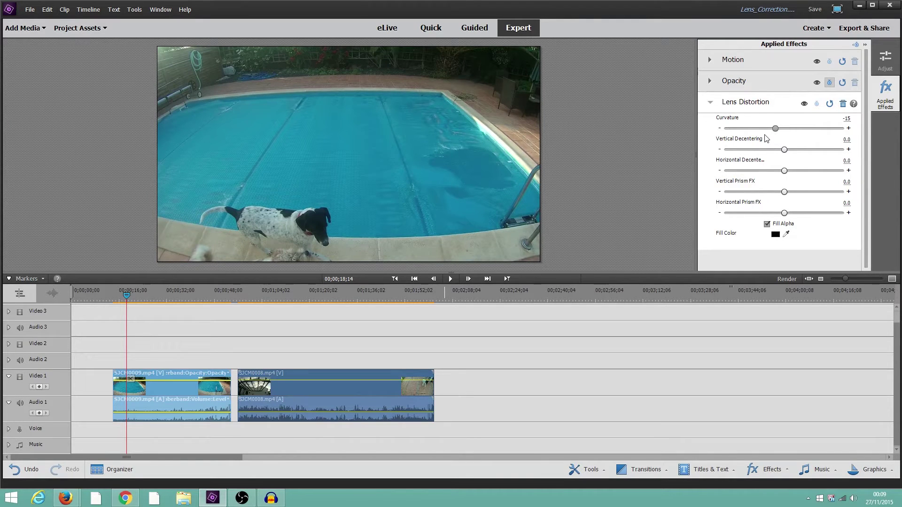
left_click_drag(776, 134, 767, 131)
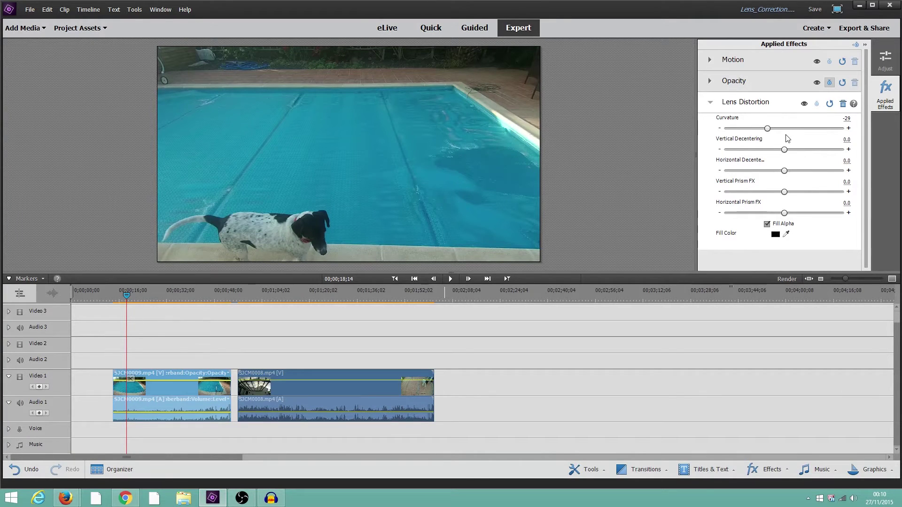
left_click_drag(767, 129, 767, 133)
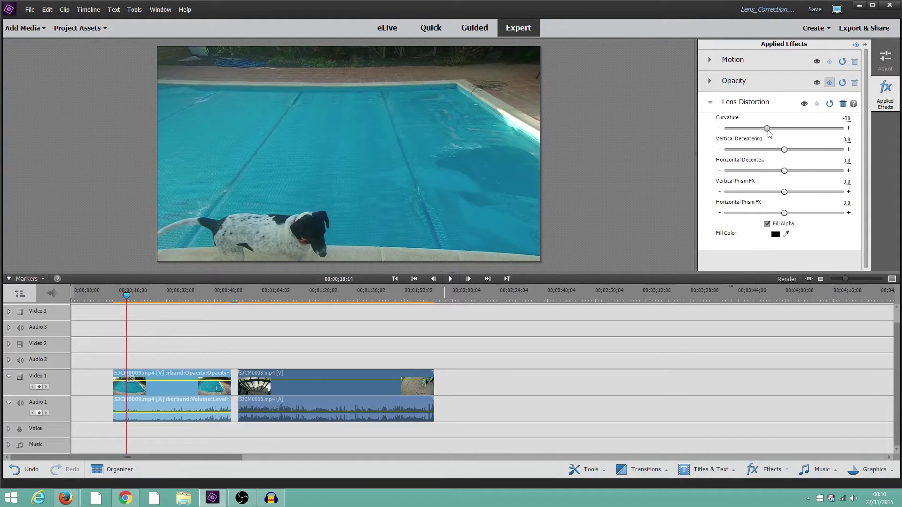
left_click_drag(769, 134, 771, 133)
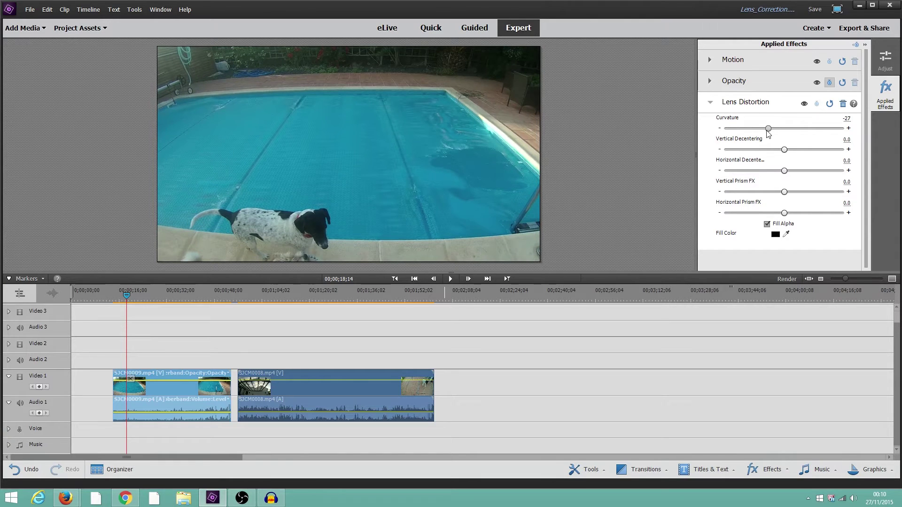
left_click_drag(769, 132, 769, 132)
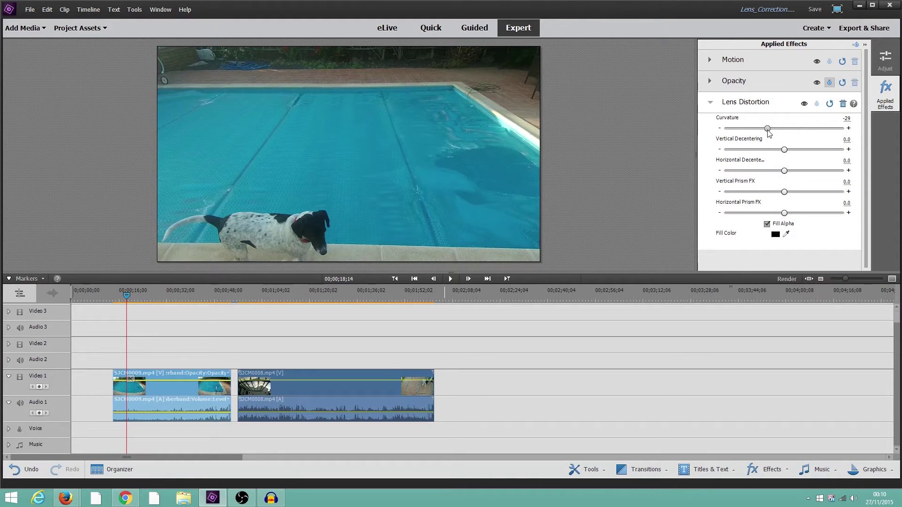
left_click(770, 133)
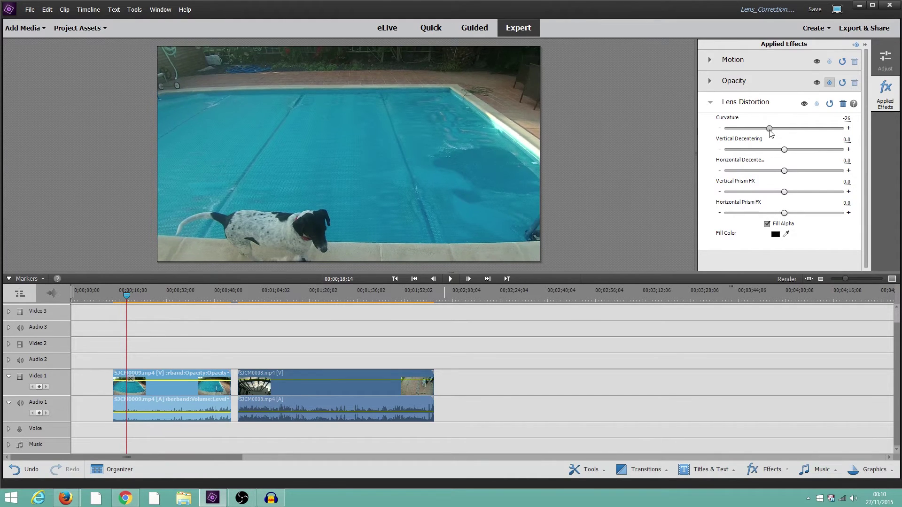
left_click_drag(771, 131, 767, 132)
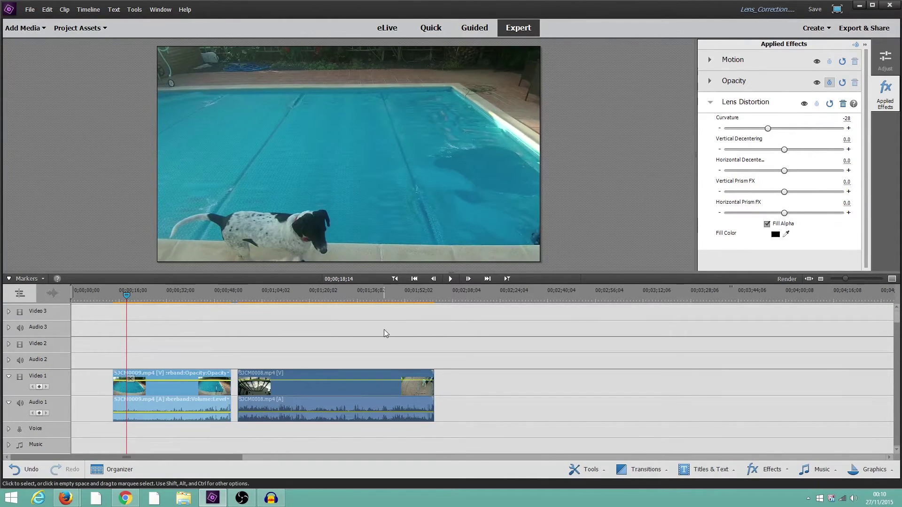
Select clip SJCM0008, show its applied effects, and scrub to about 1:39 in the footage
left_click(339, 371)
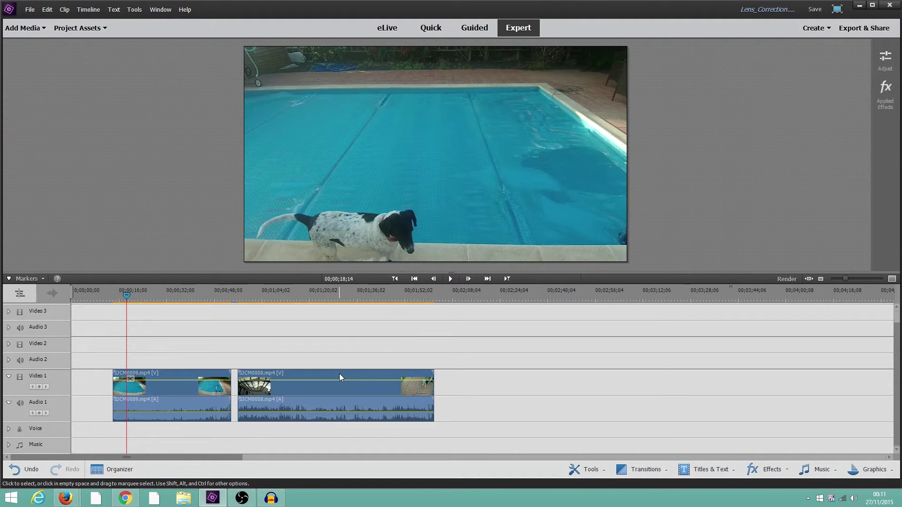
left_click(886, 94)
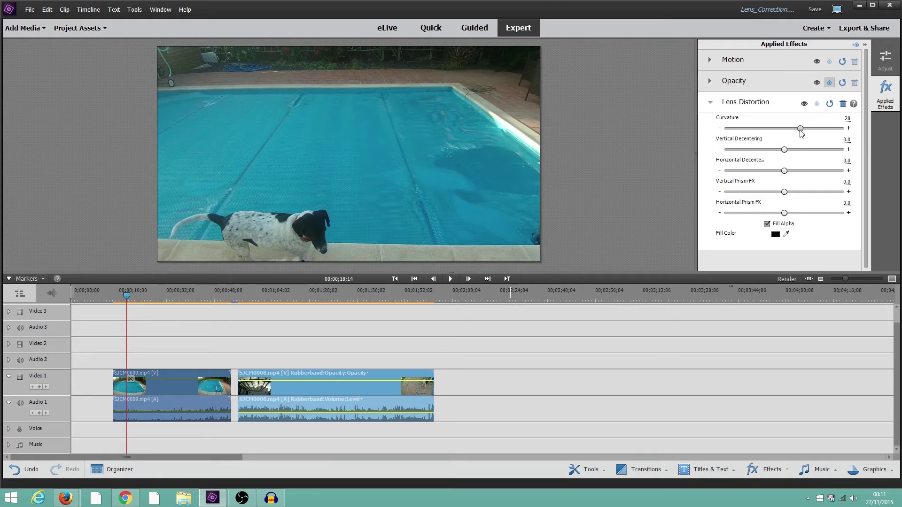
left_click(311, 300)
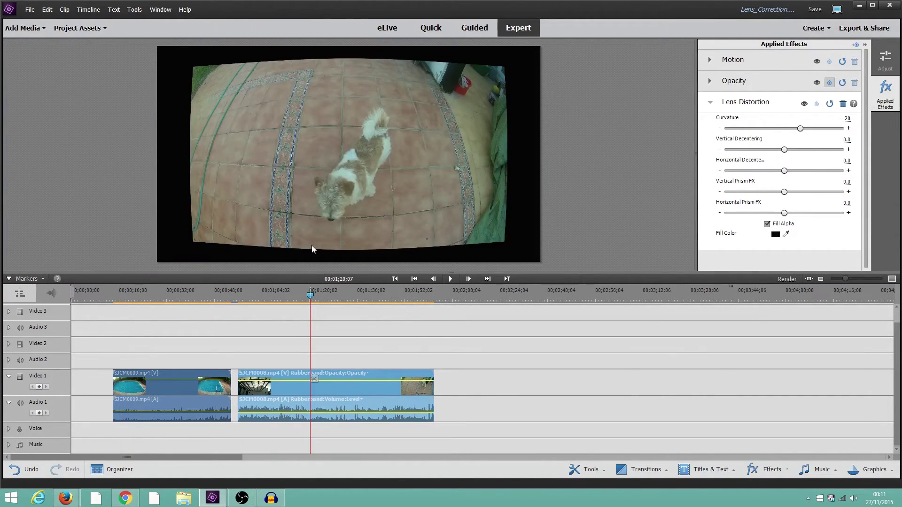
left_click_drag(312, 295, 272, 294)
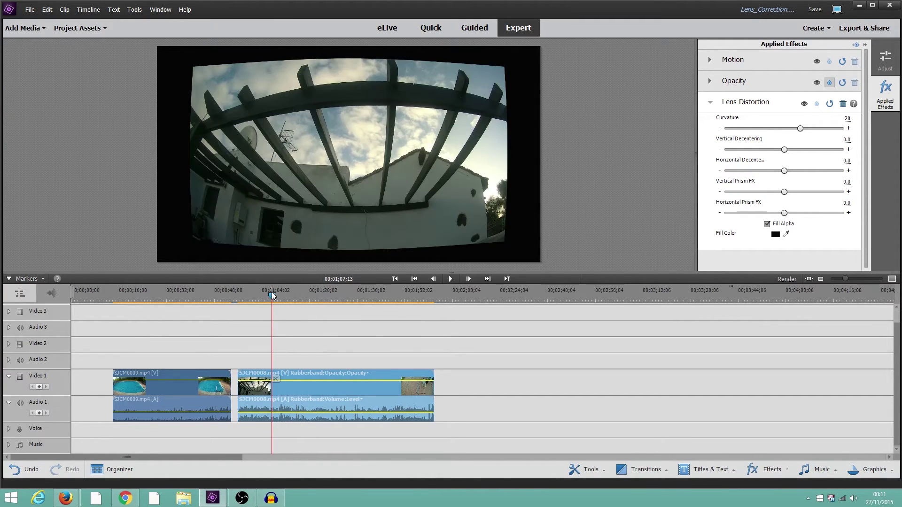
left_click_drag(272, 295, 369, 295)
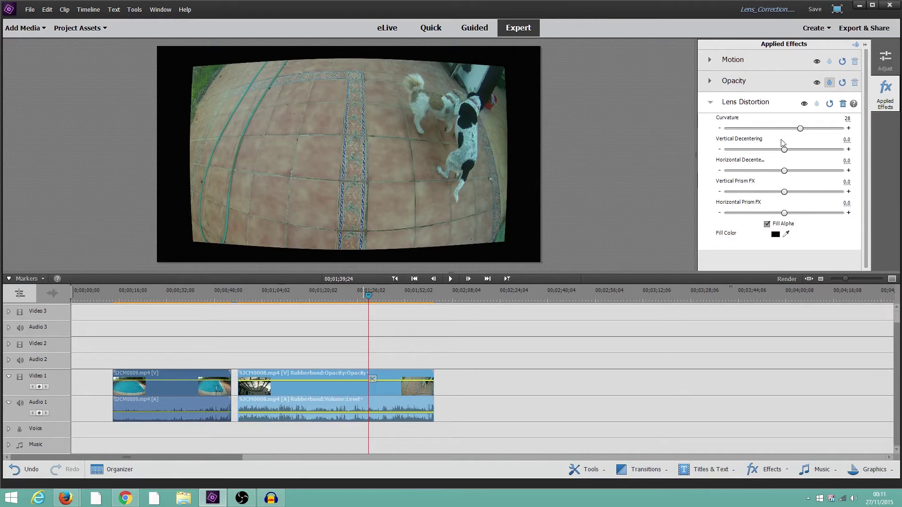
Set SJCM0008's Lens Distortion Curvature to about -28 to flatten the tiled floor
left_click_drag(800, 129, 772, 134)
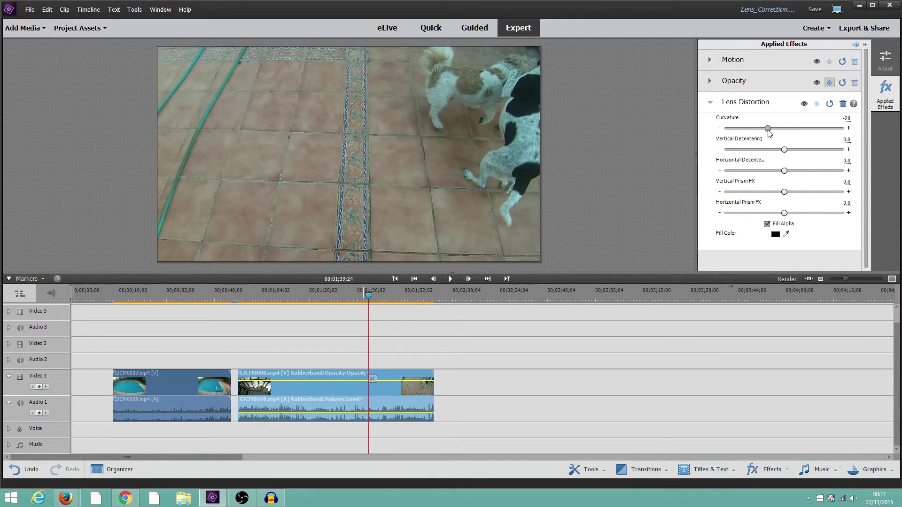
left_click_drag(768, 130, 767, 130)
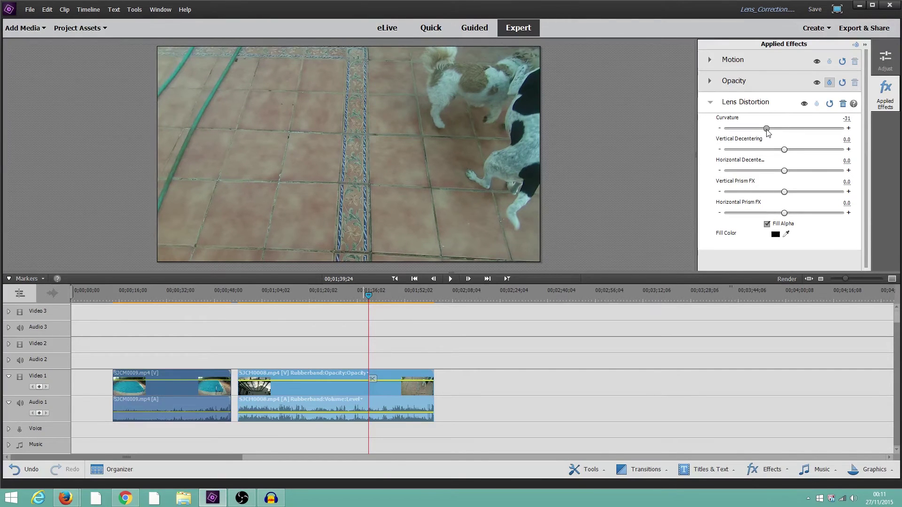
left_click_drag(767, 129, 768, 129)
left_click_drag(769, 130, 770, 137)
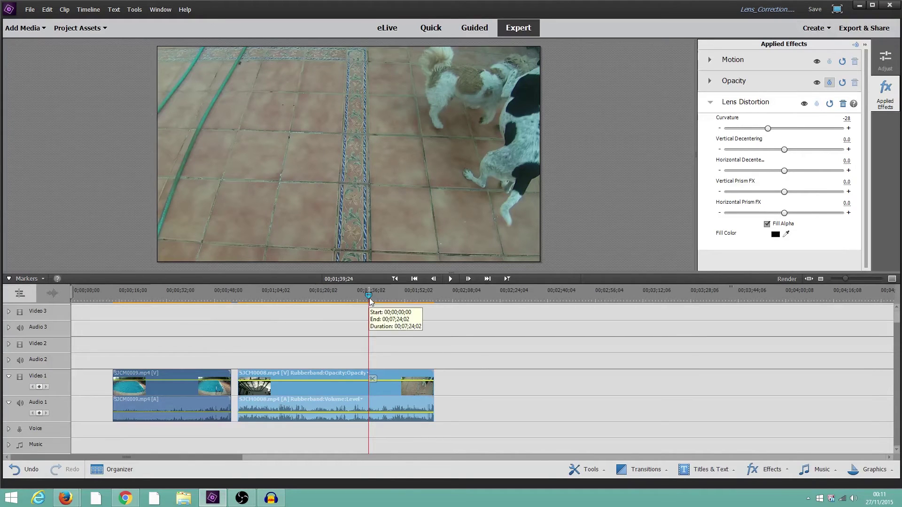
Preview the corrected clips from about 0:57, then render the timeline previews
left_click_drag(369, 298, 243, 294)
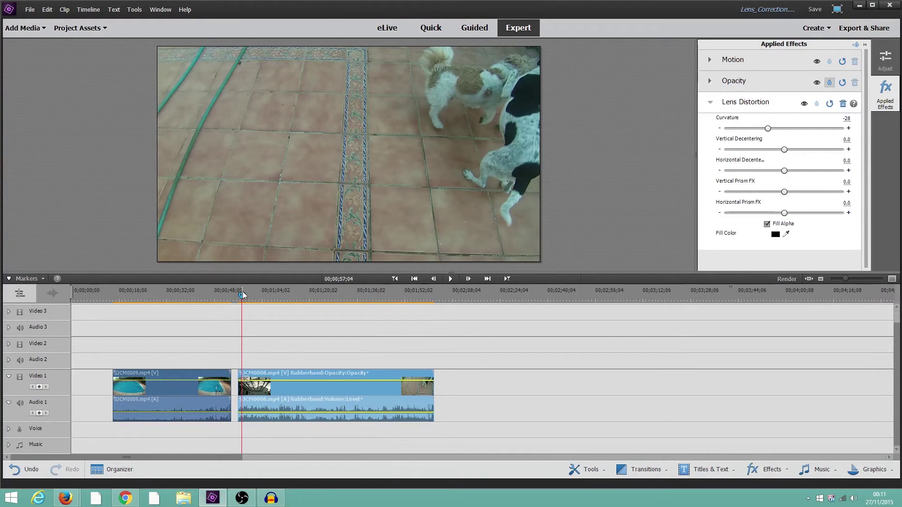
left_click(452, 280)
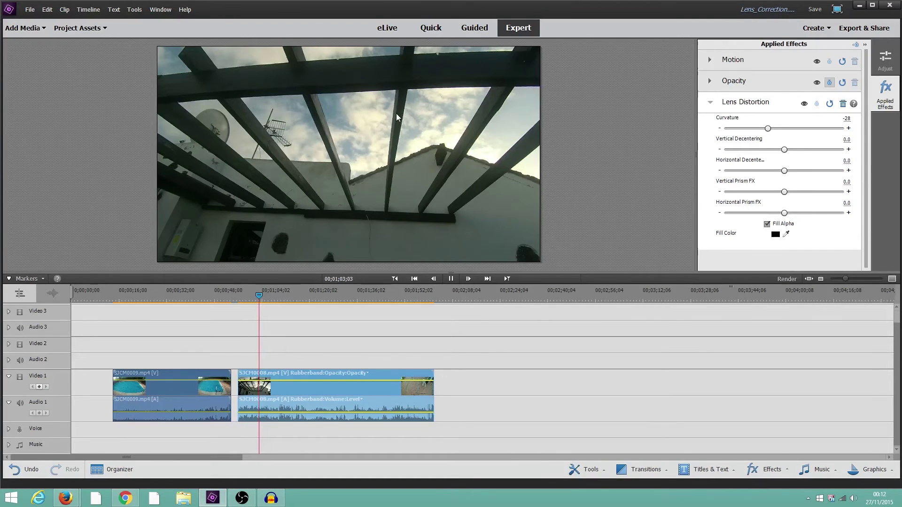
left_click(303, 291)
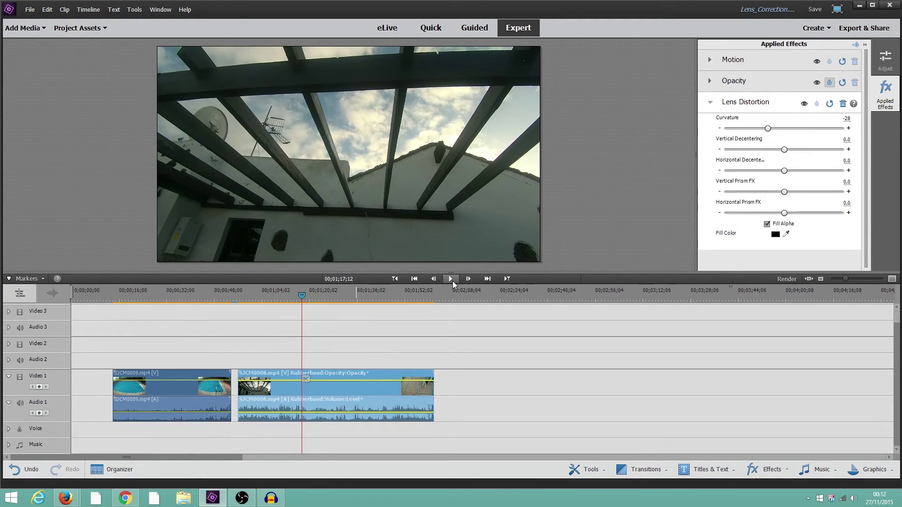
key("space")
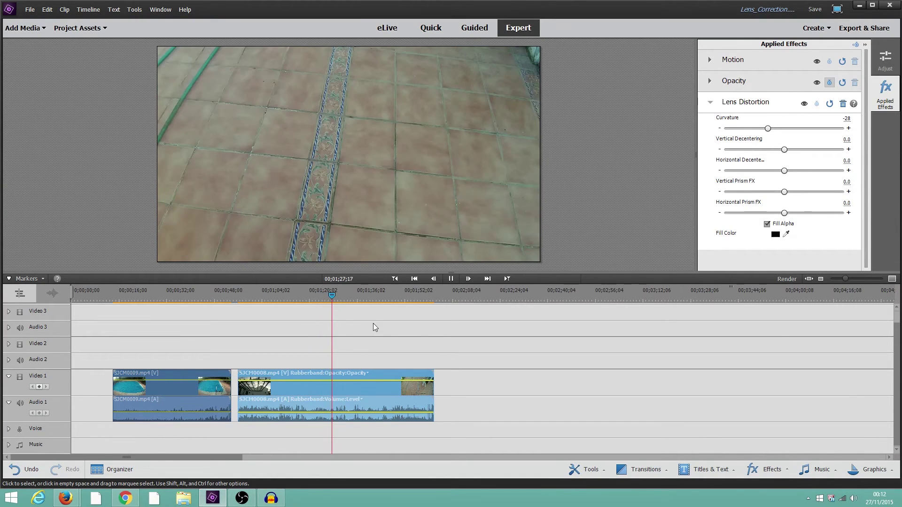
left_click(784, 280)
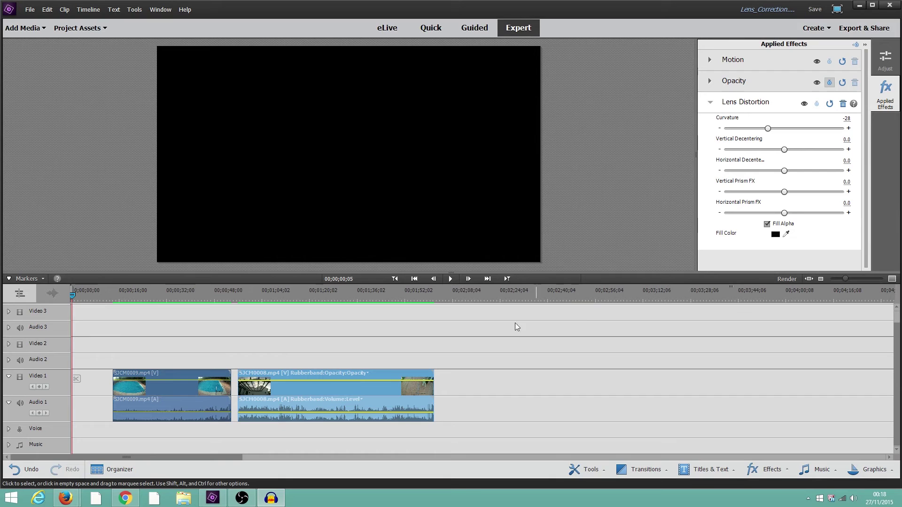
left_click(256, 296)
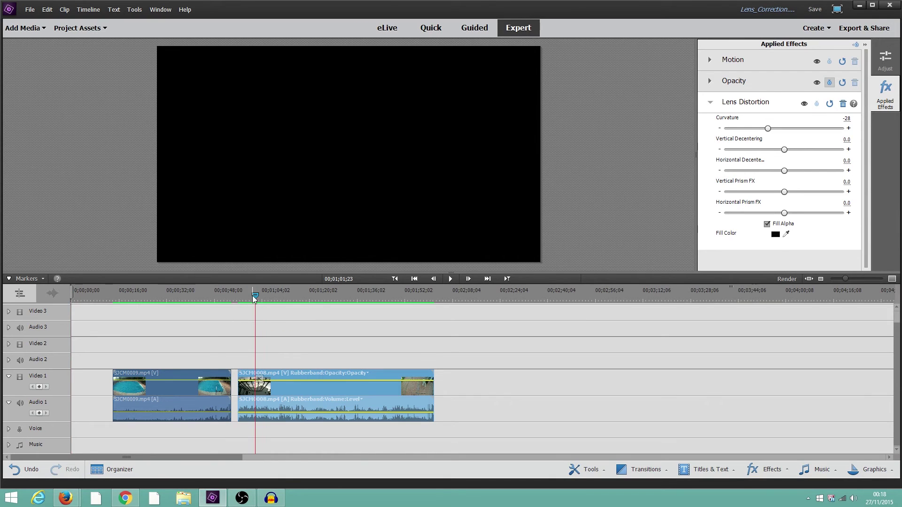
left_click(450, 279)
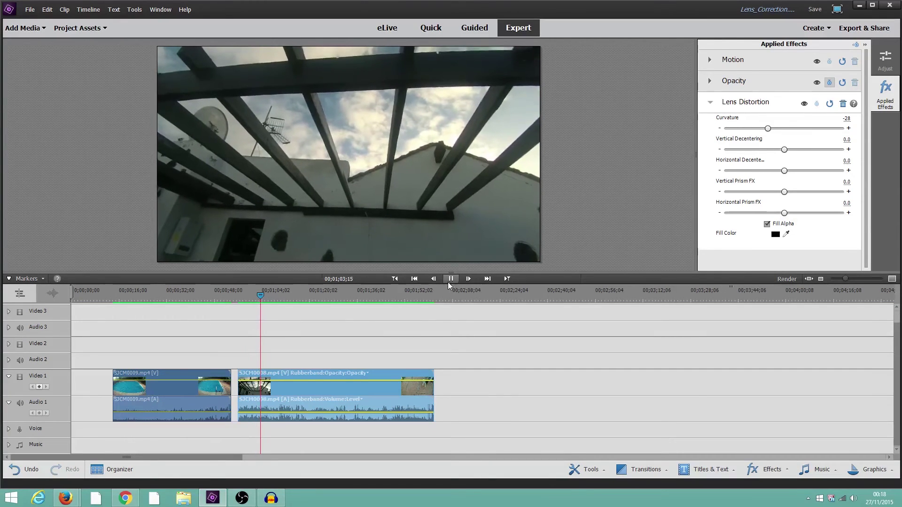